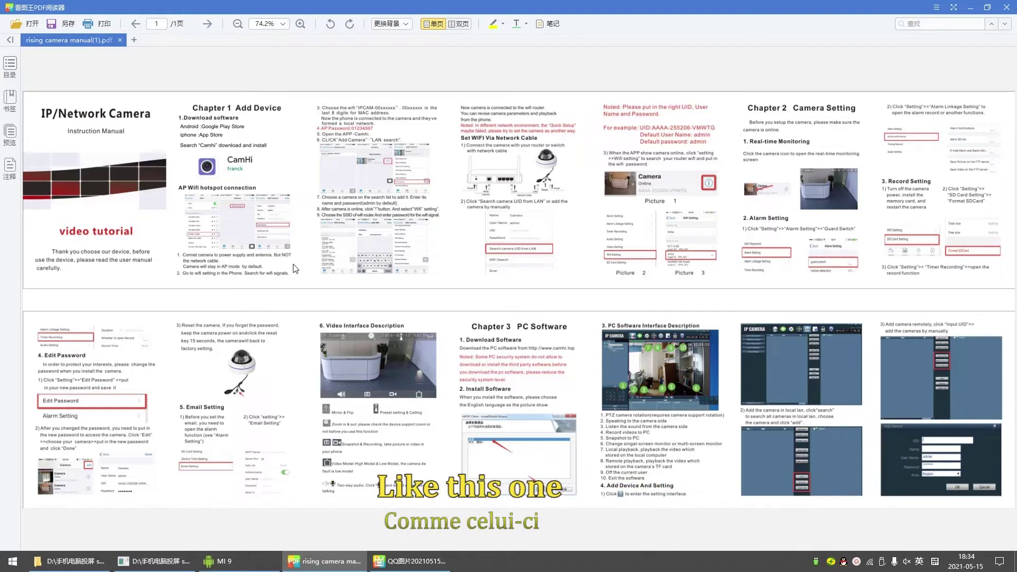
Step: Zoom the manual to 125% so the Chapter 1 Add Device steps are readable
scroll(294, 269, "up", 3)
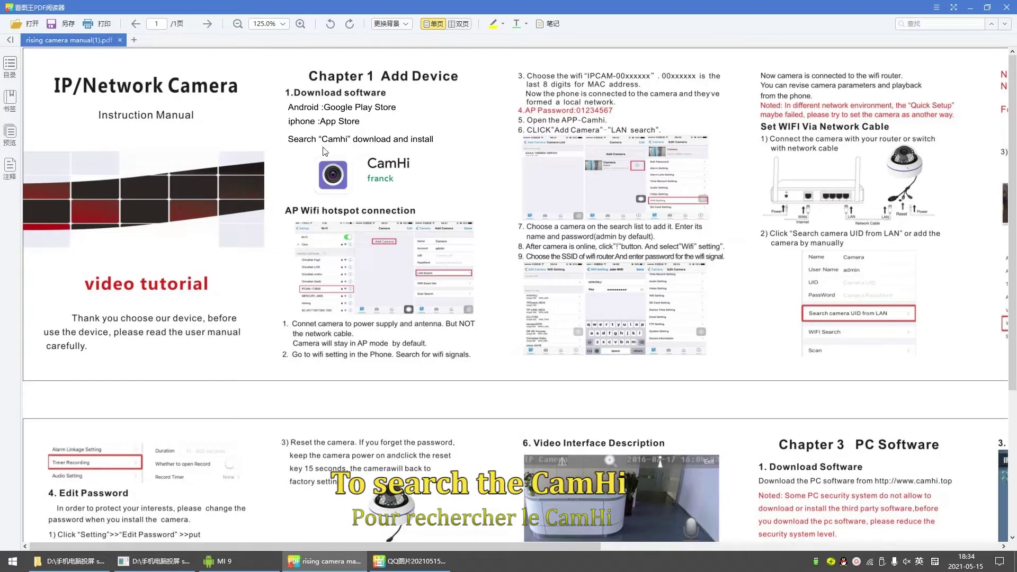
key("alt+Tab")
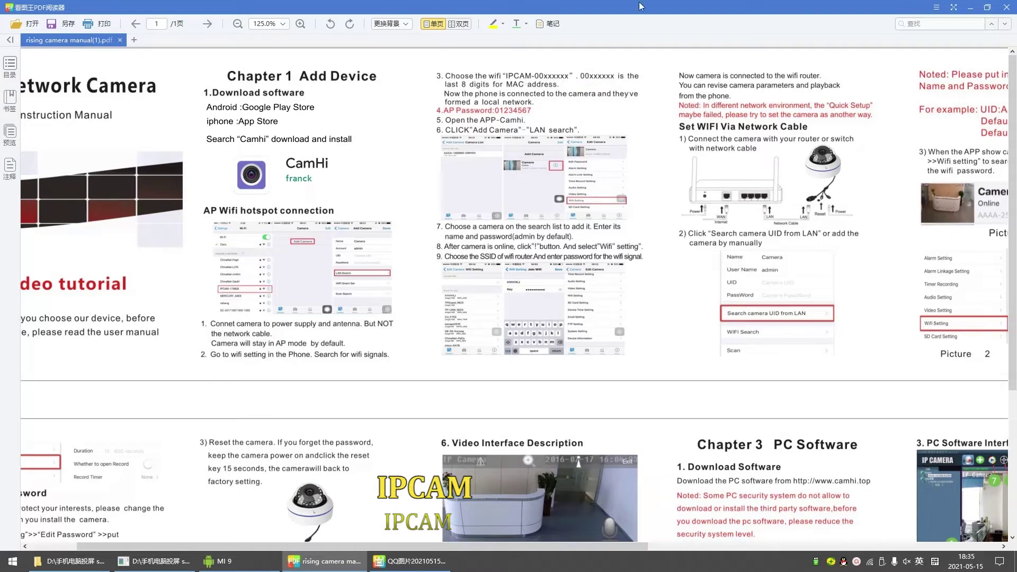
Step: Bring up the MI 9 phone mirror on its WLAN list, connected to IPCAM-031077
mouse_move(259, 565)
left_click(260, 537)
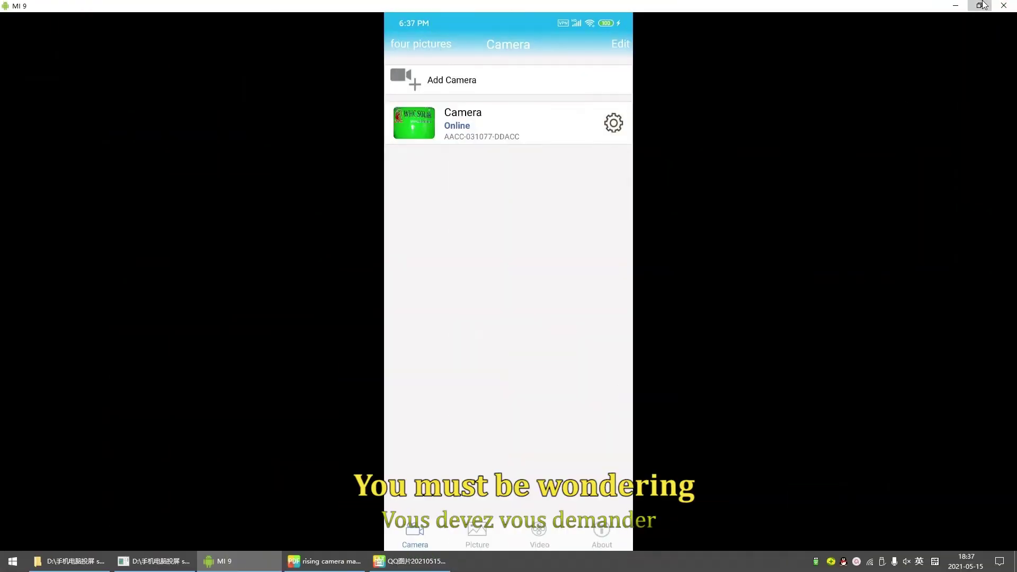
Step: Shrink the MI 9 window to the right side and show the Solar Street Light spec sheet
left_click(981, 5)
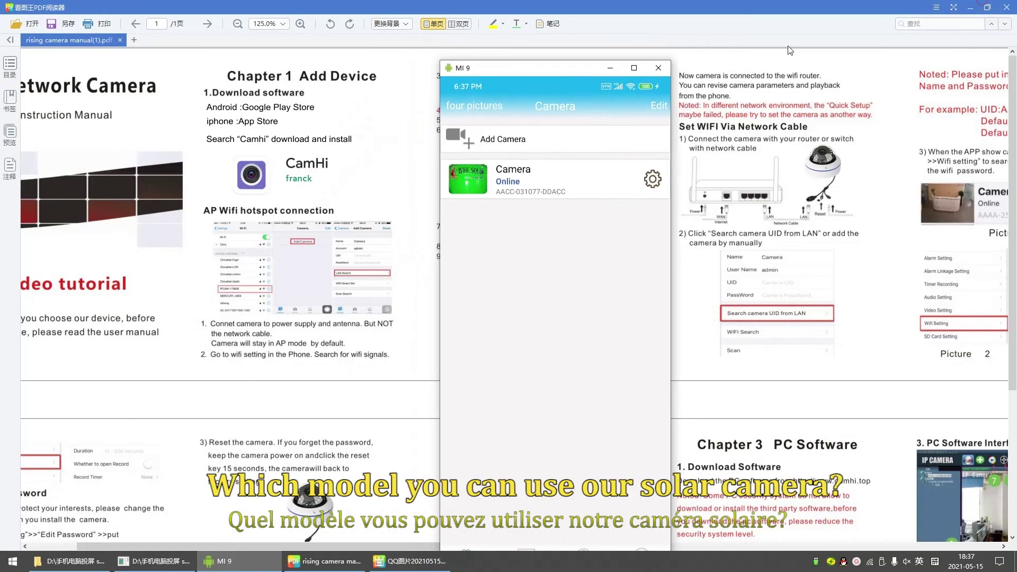
mouse_move(570, 68)
left_mouse_down()
mouse_move(785, 100)
mouse_move(834, 59)
left_mouse_up()
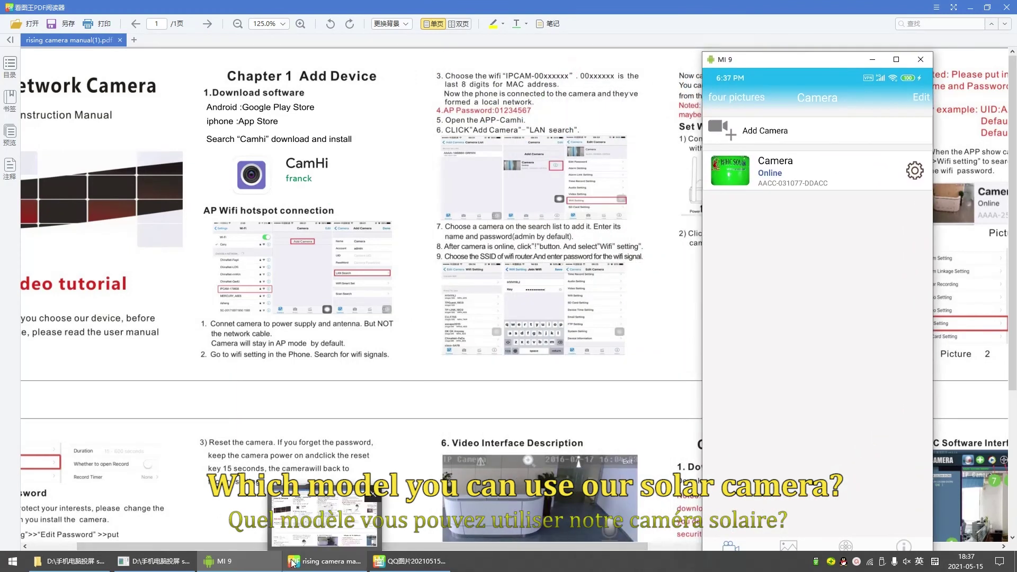
mouse_move(159, 561)
left_click(382, 527)
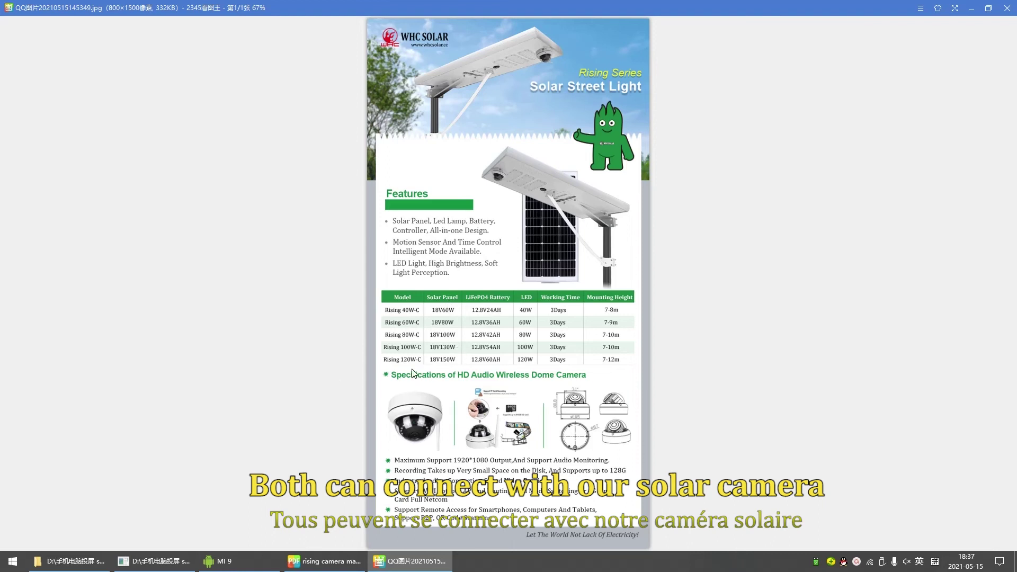
Step: Dismiss the wheel-settings prompt and zoom the spec sheet to 100% for the Features and Rising table
scroll(493, 349, "down", 1)
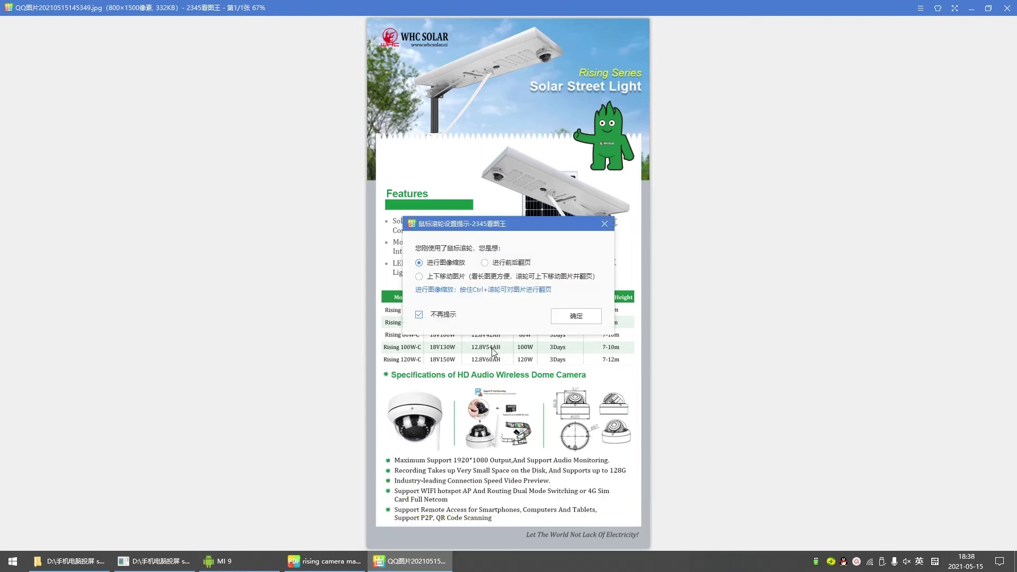
left_click(604, 224)
scroll(512, 404, "up", 4)
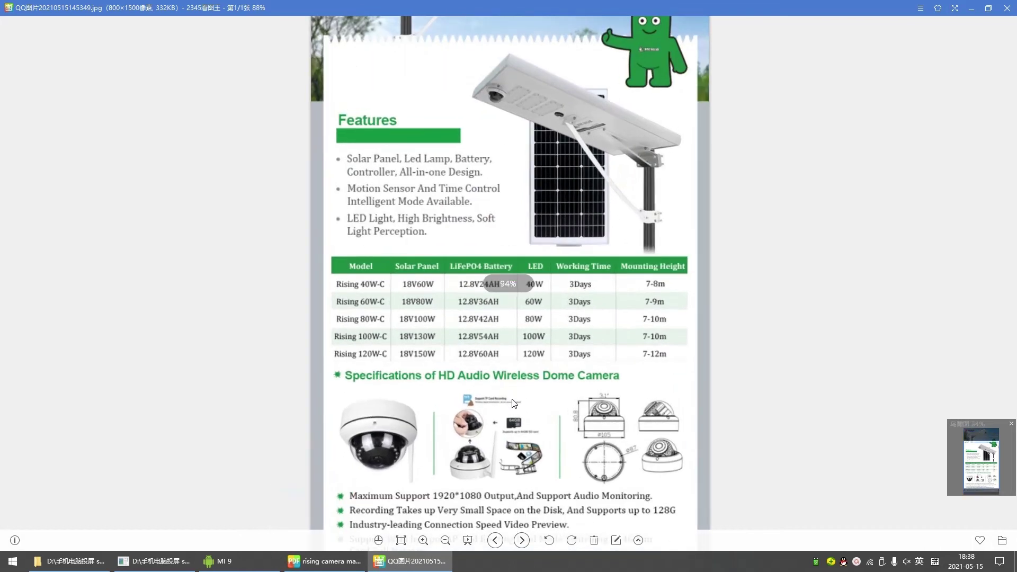
scroll(513, 403, "up", 1)
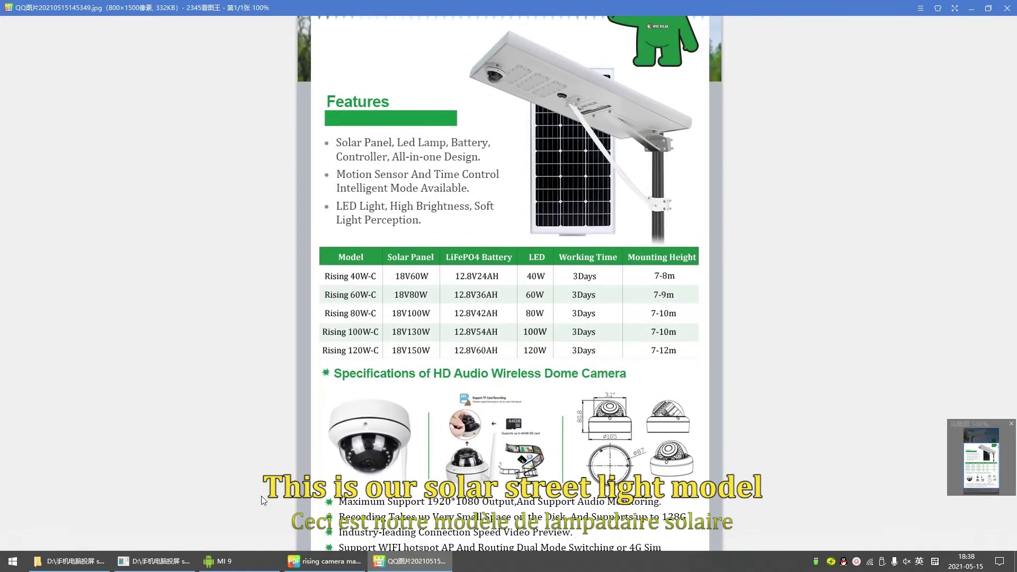